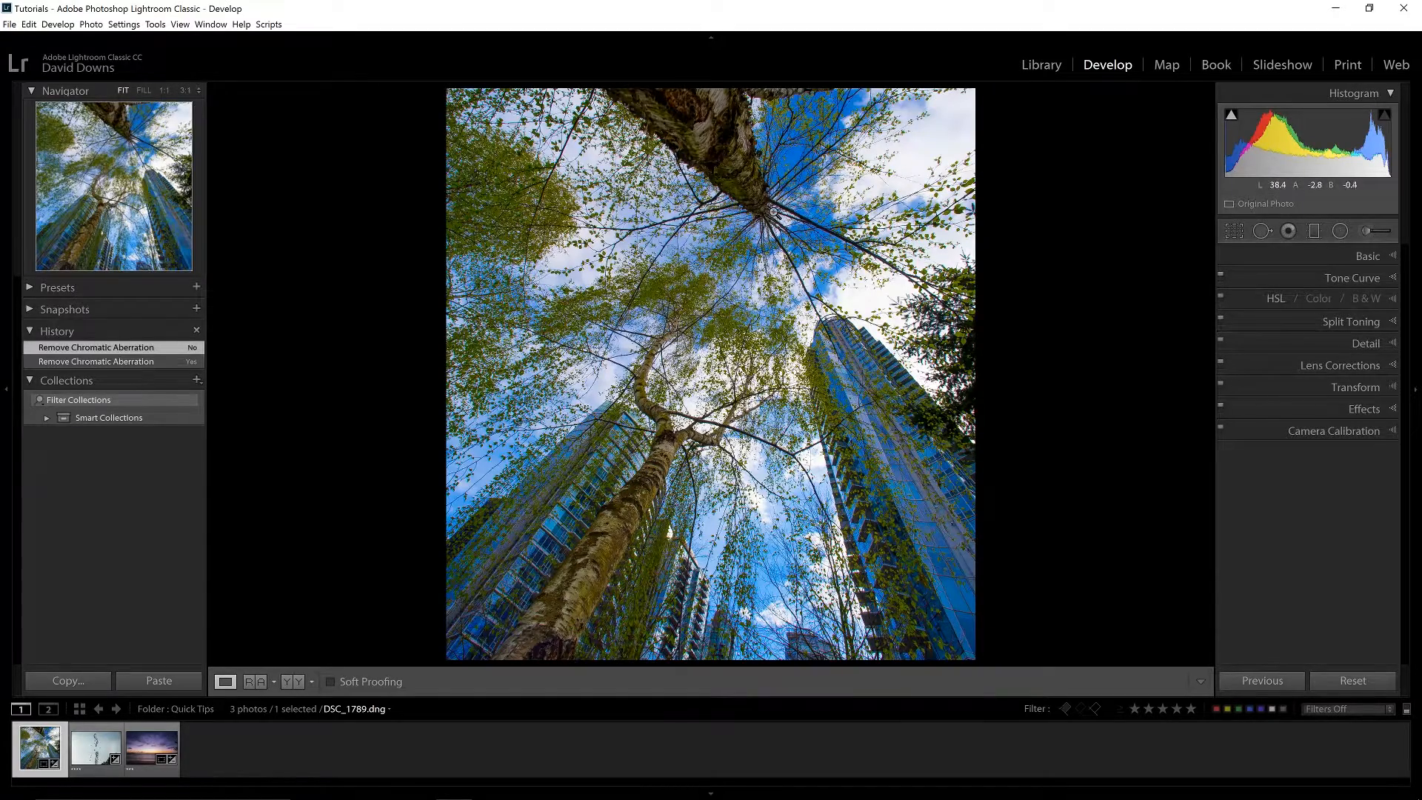
# Step: Turn on Remove Chromatic Aberration for the tree photo, toggling it off and on to compare the branch edges up close
pyautogui.click(769, 191)
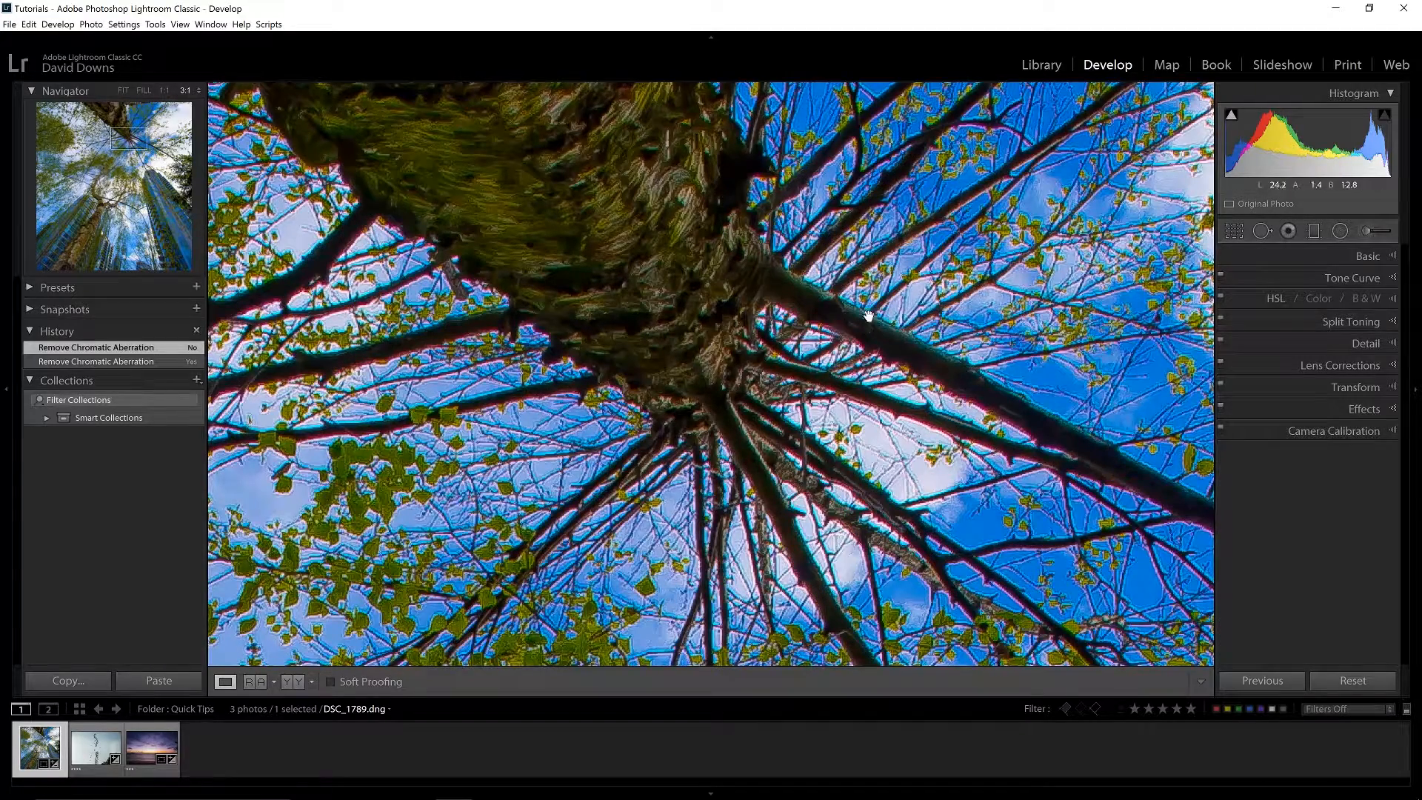
pyautogui.moveTo(897, 306); pyautogui.dragTo(896, 482)
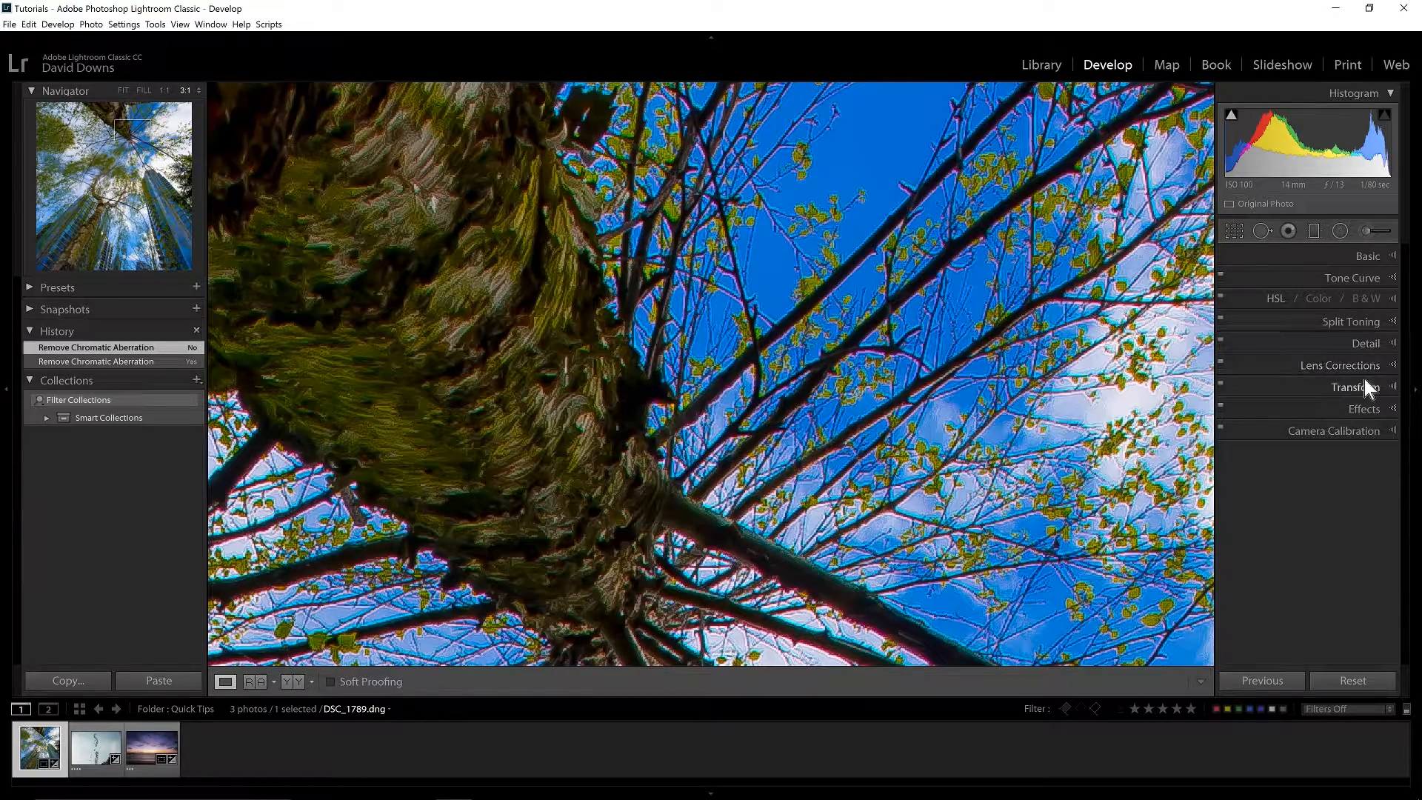
pyautogui.click(1270, 364)
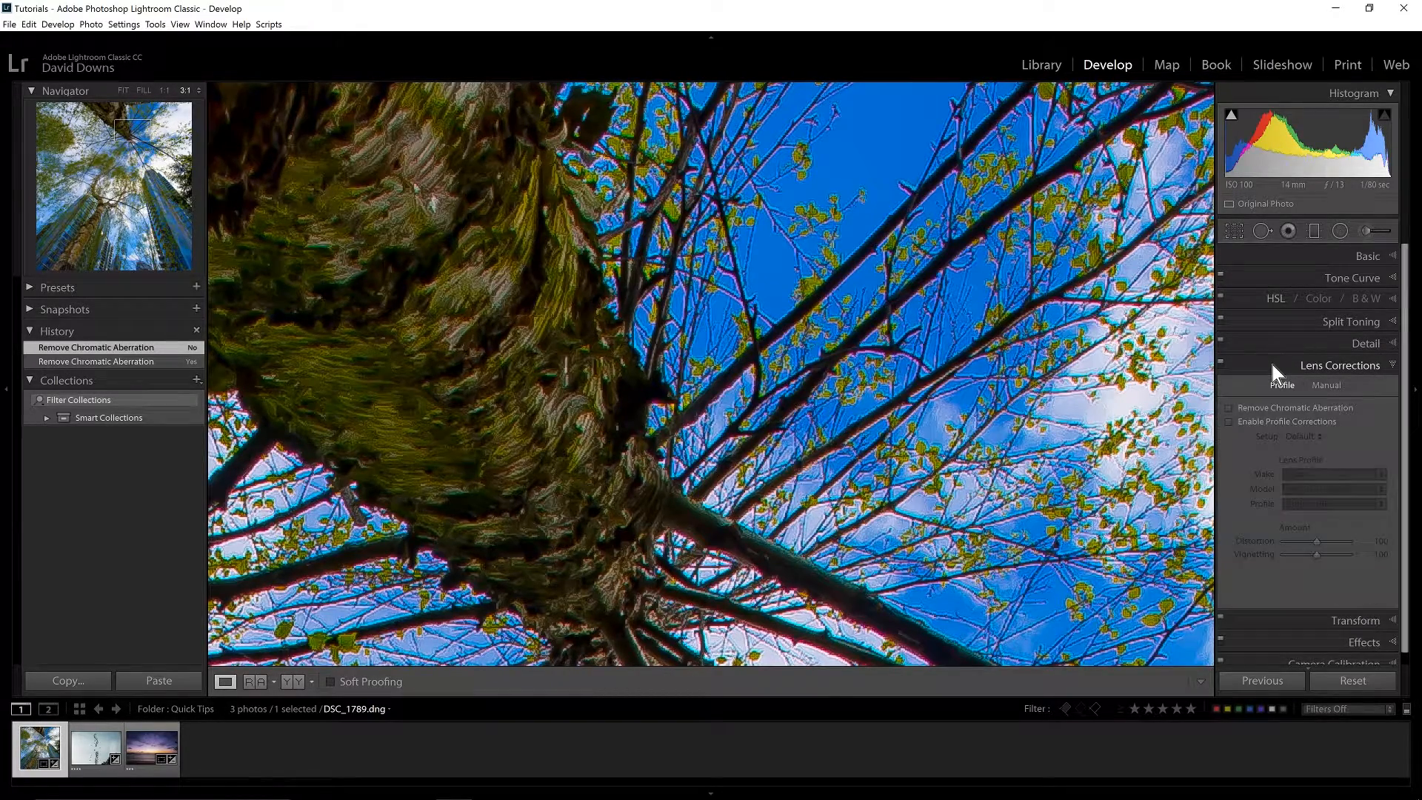
pyautogui.click(1229, 409)
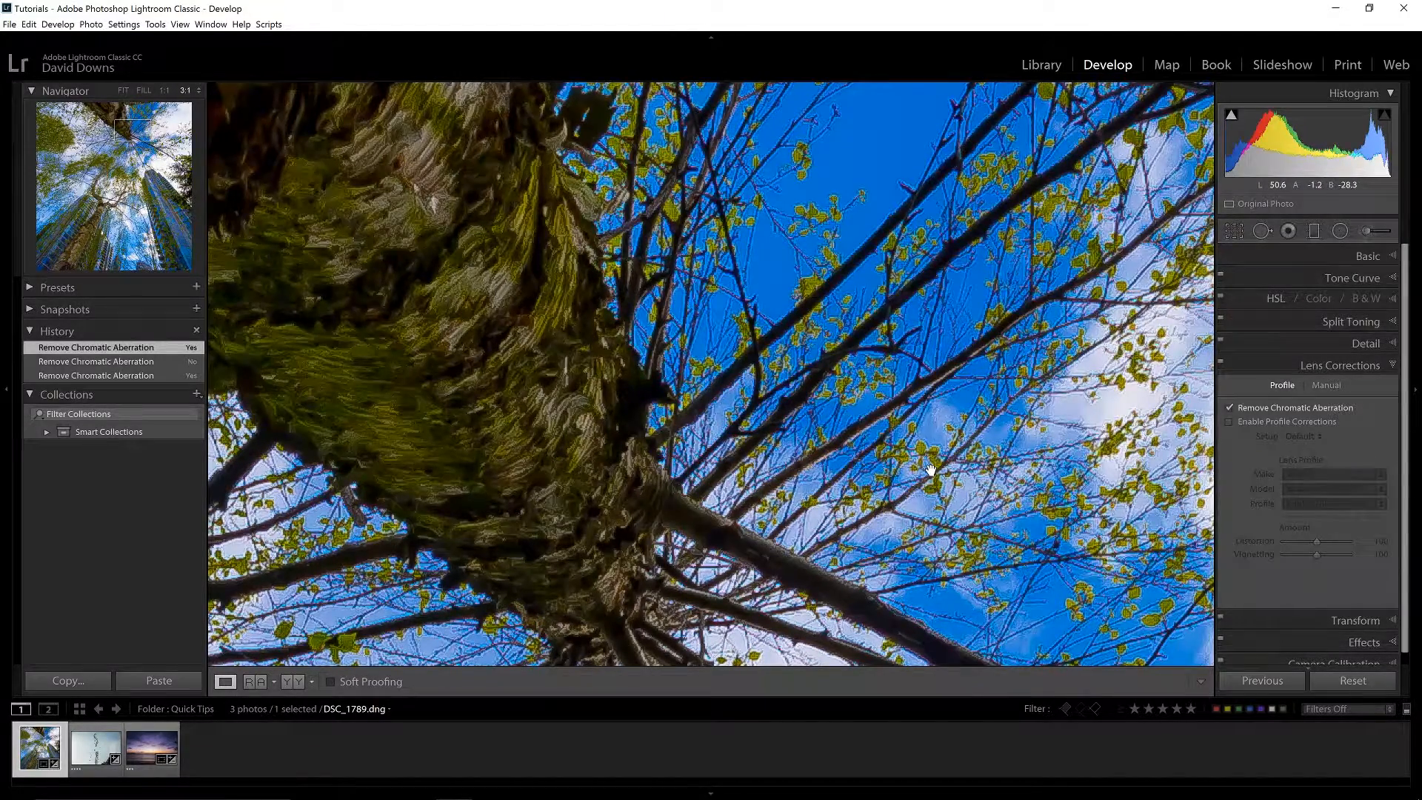
pyautogui.click(1227, 409)
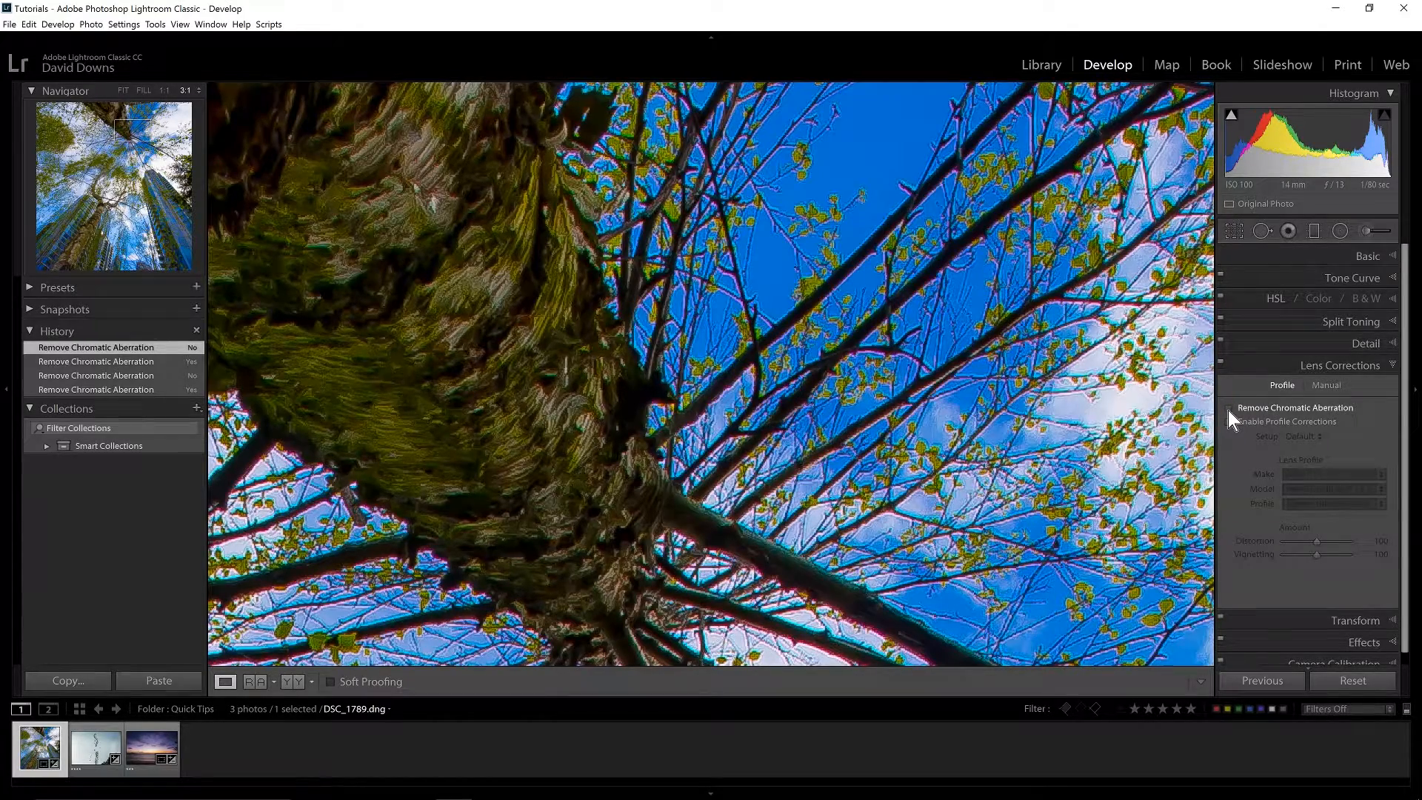
pyautogui.click(1227, 408)
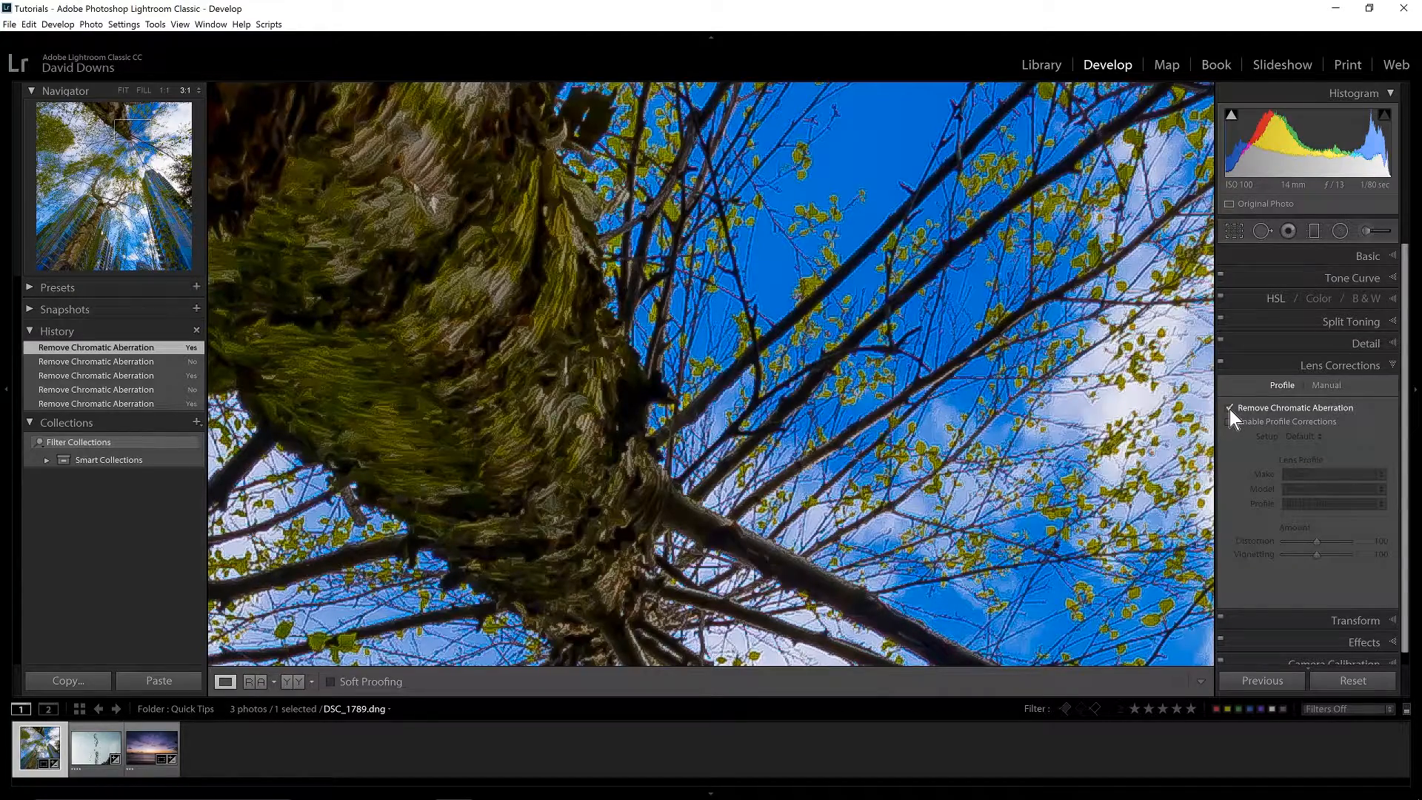
# Step: Defringe the photo manually by sampling a fringe colour along a branch edge, and return to the full-image view
pyautogui.click(1325, 386)
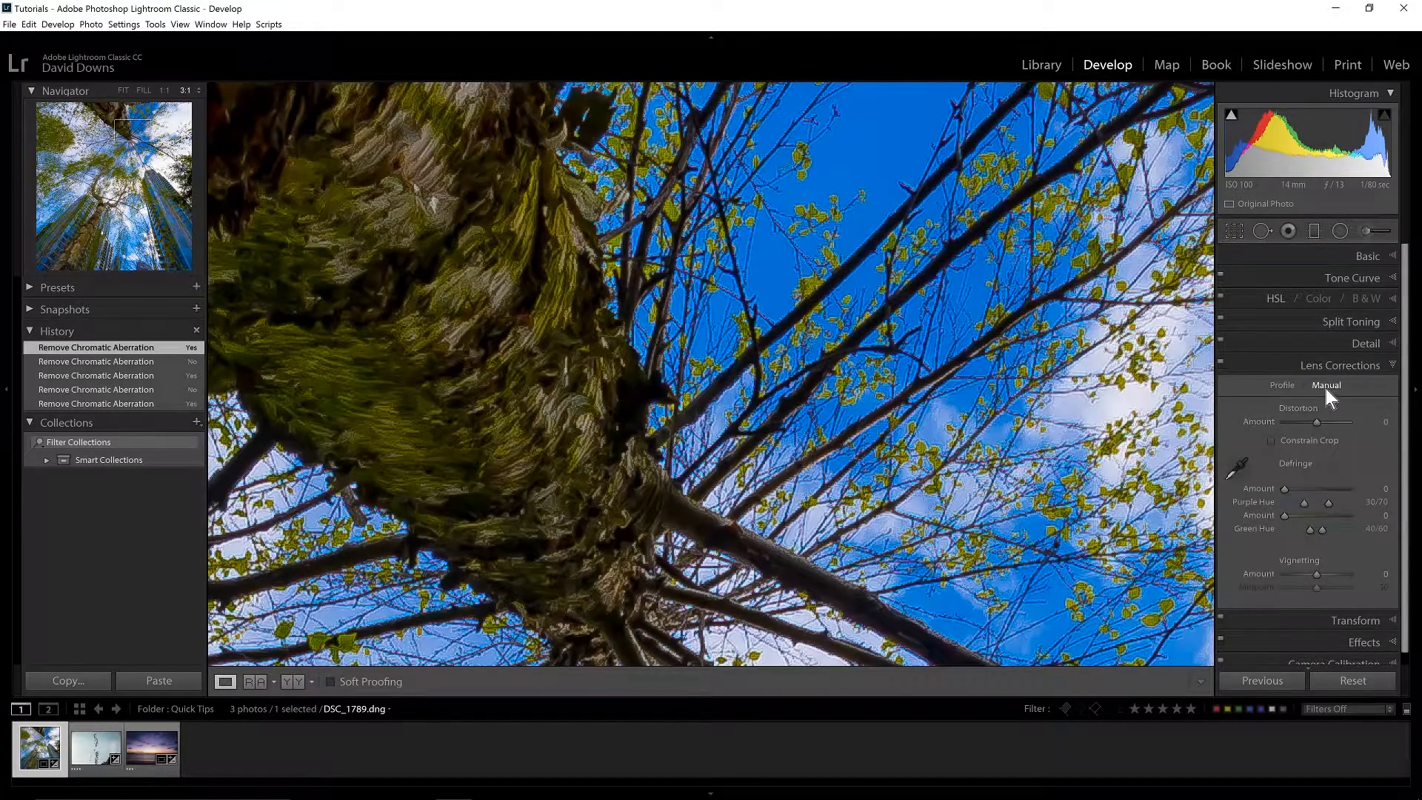
pyautogui.click(1233, 468)
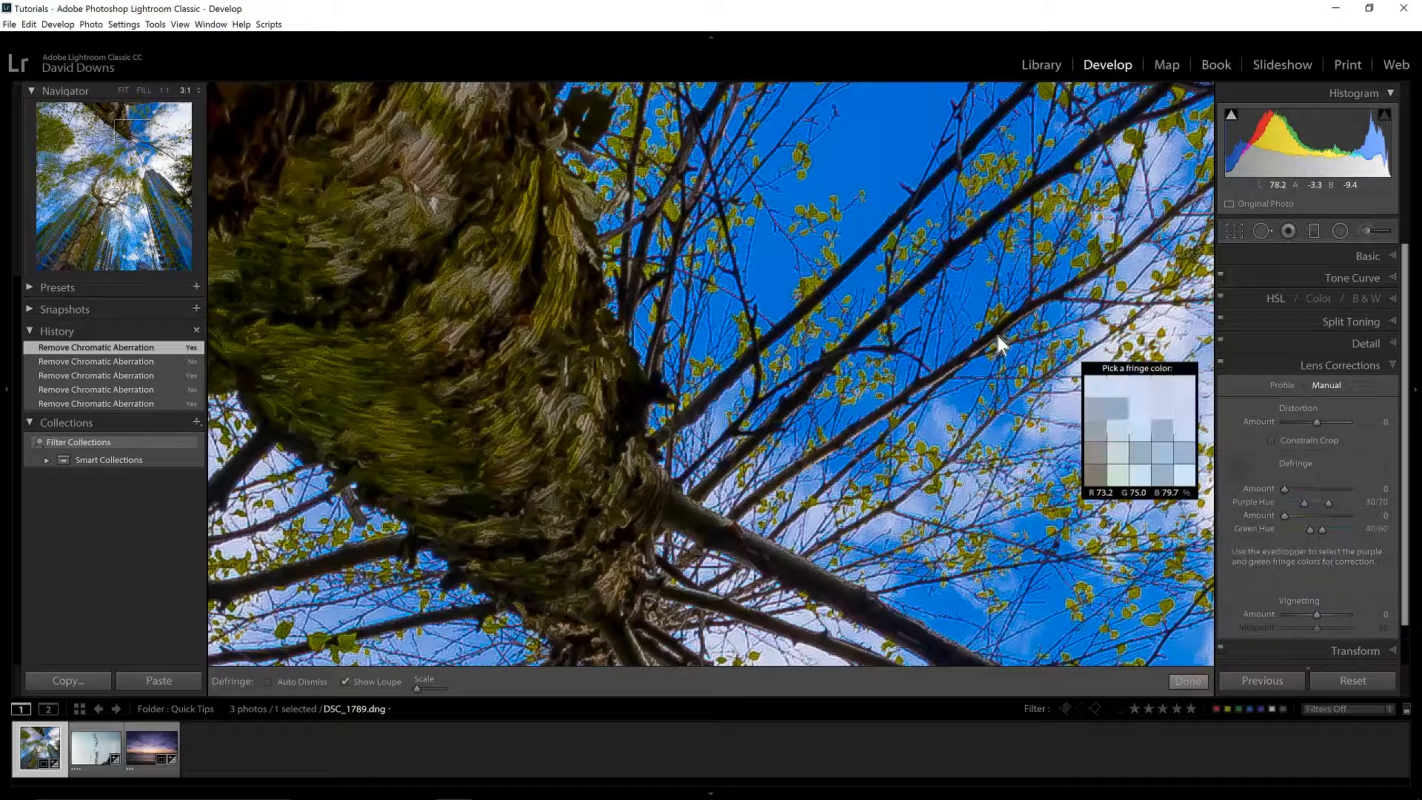
pyautogui.click(924, 363)
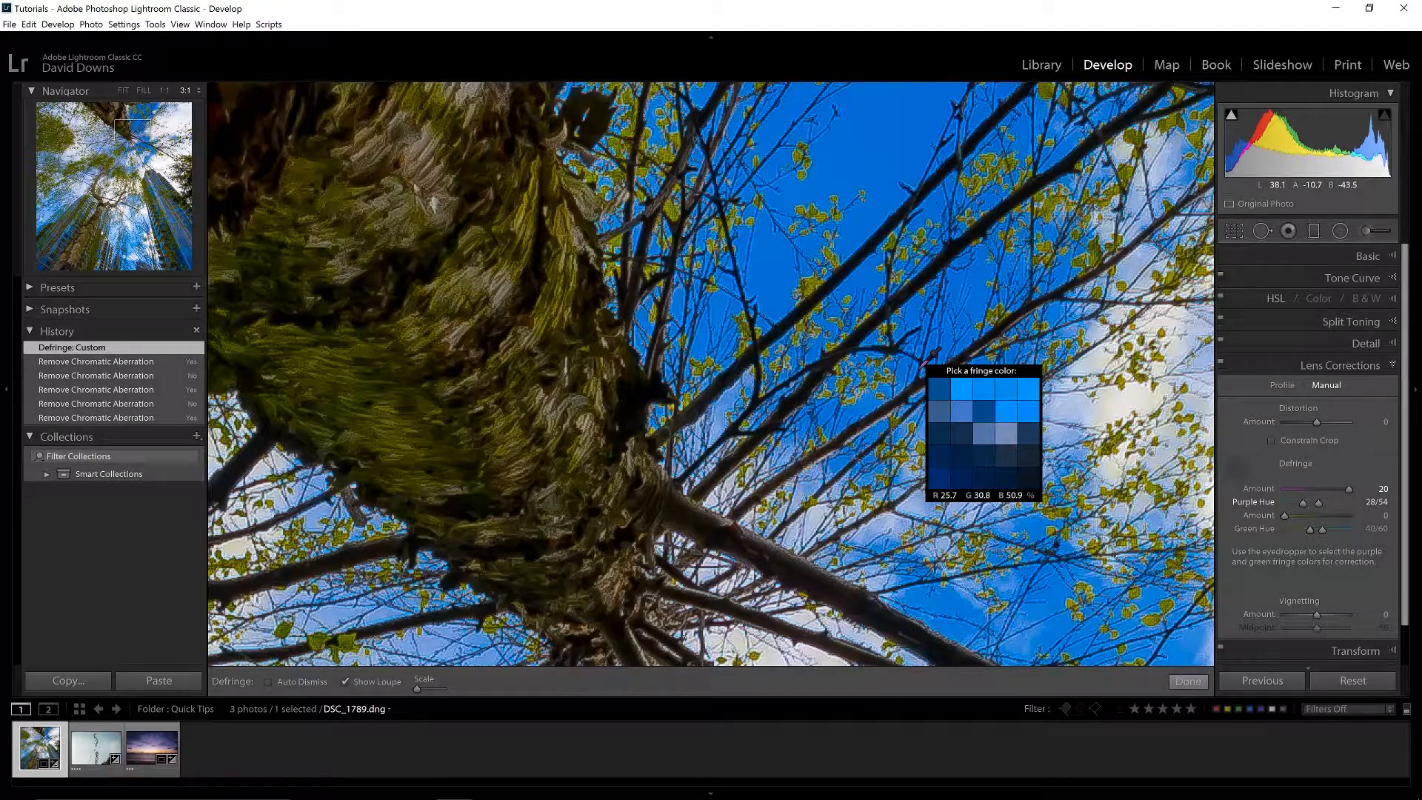
pyautogui.click(1281, 386)
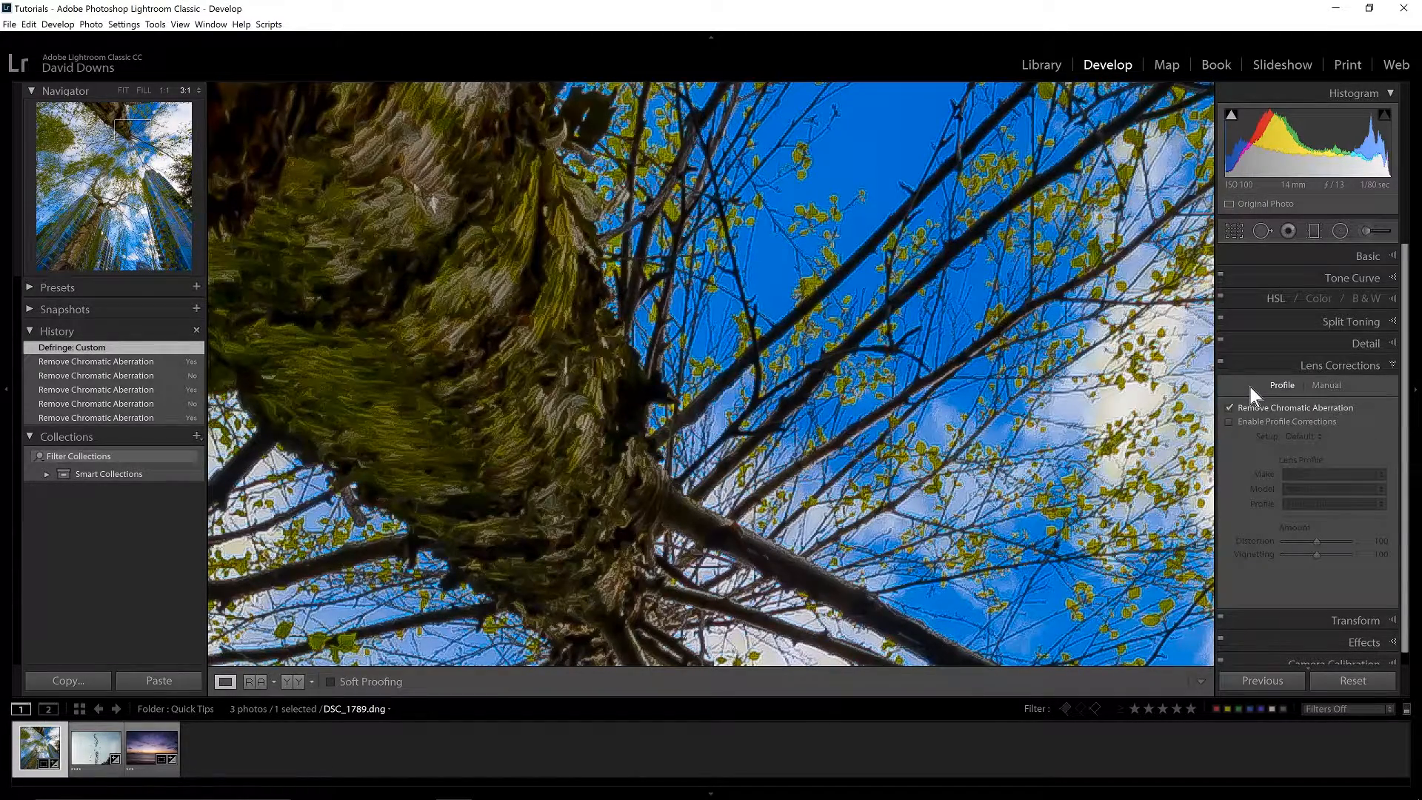
pyautogui.click(121, 89)
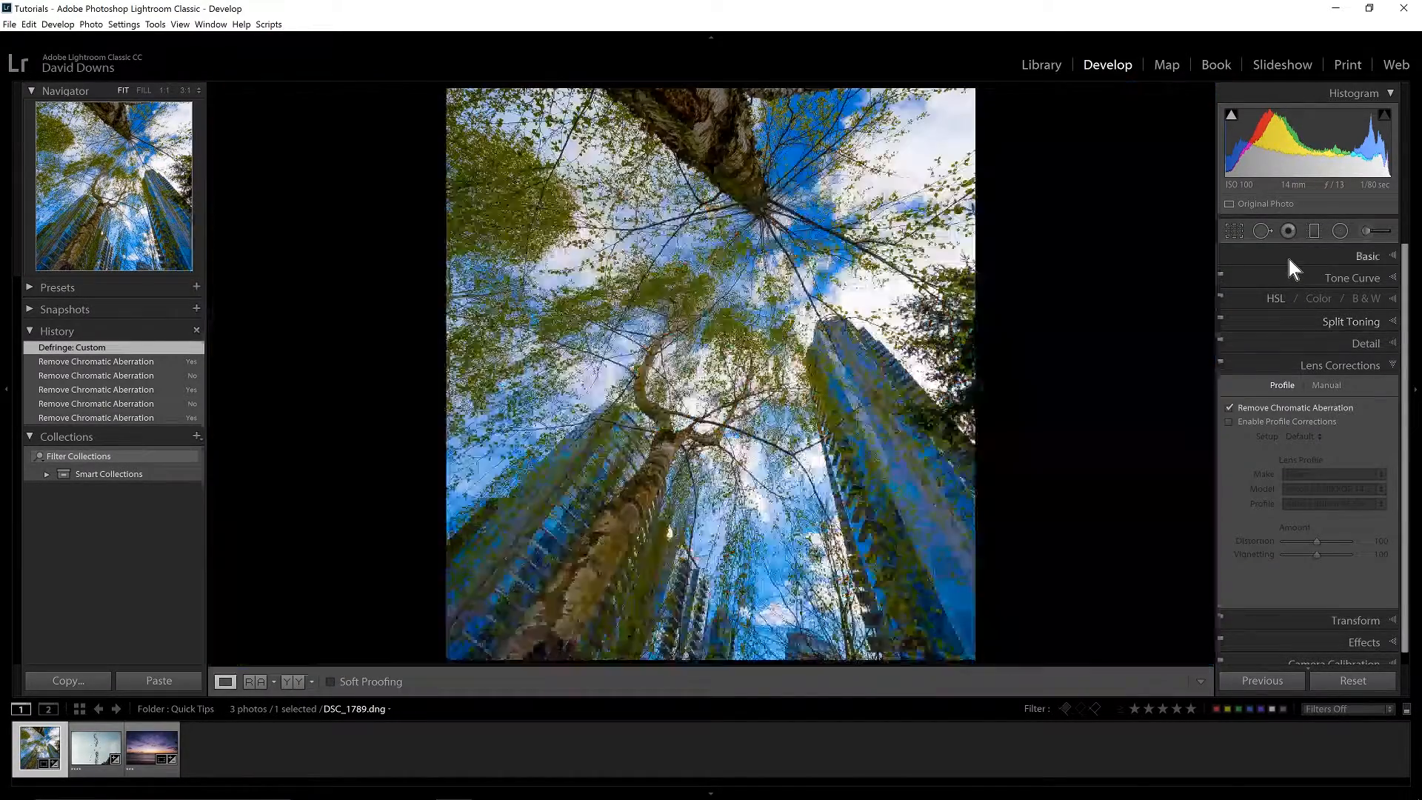
# Step: Set Clarity to +100 on the water splash photo DLD_6491.NEF
pyautogui.click(1289, 259)
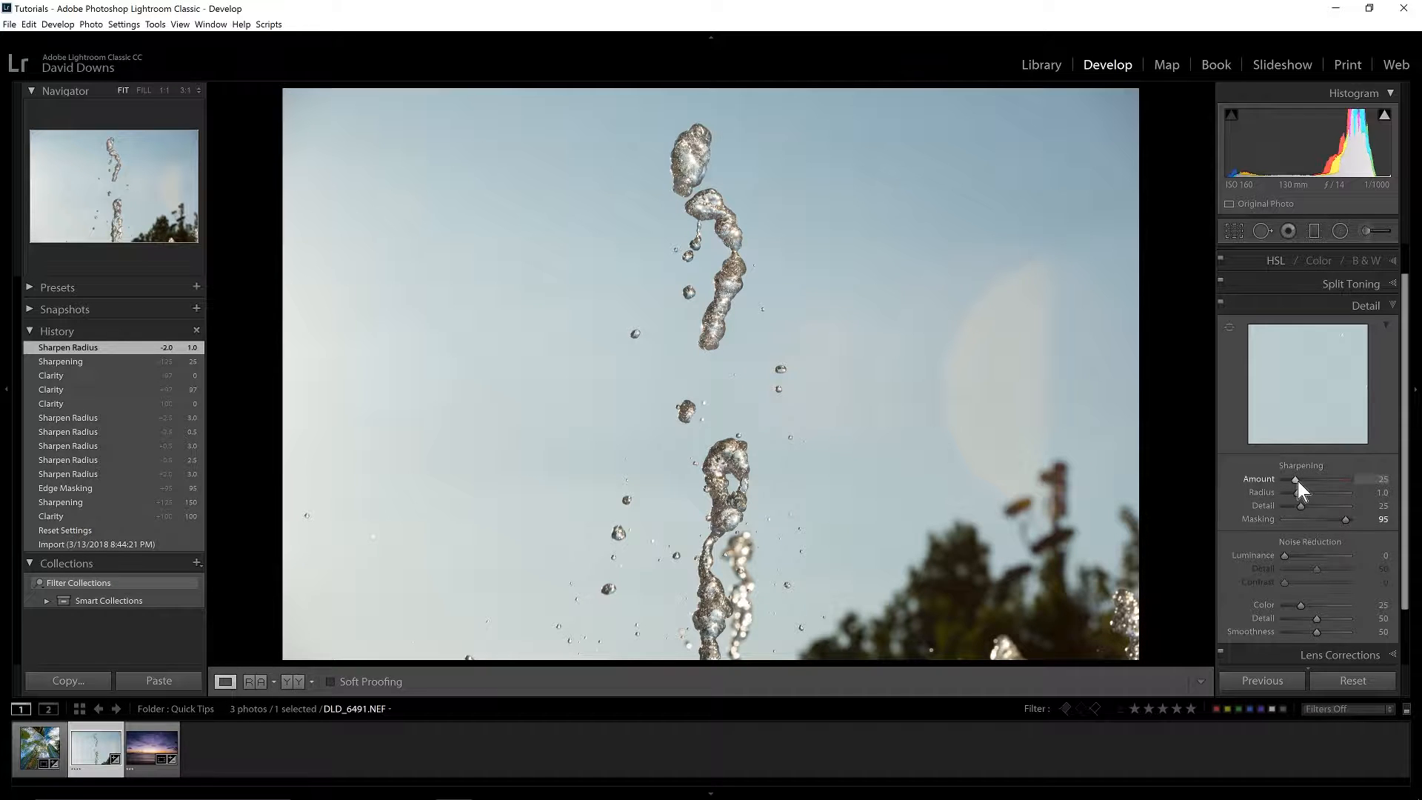
pyautogui.scroll(2, 1303, 292)
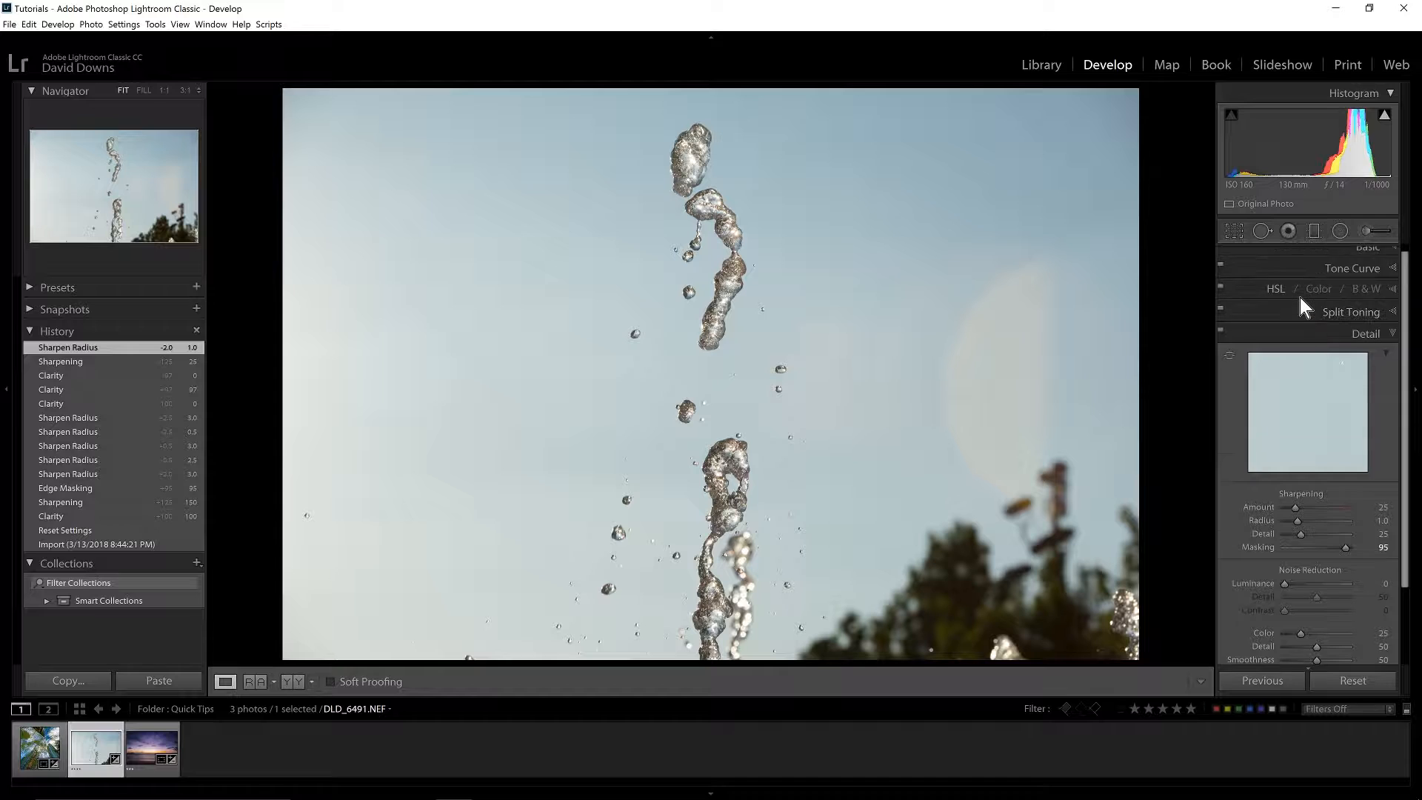
pyautogui.click(1313, 255)
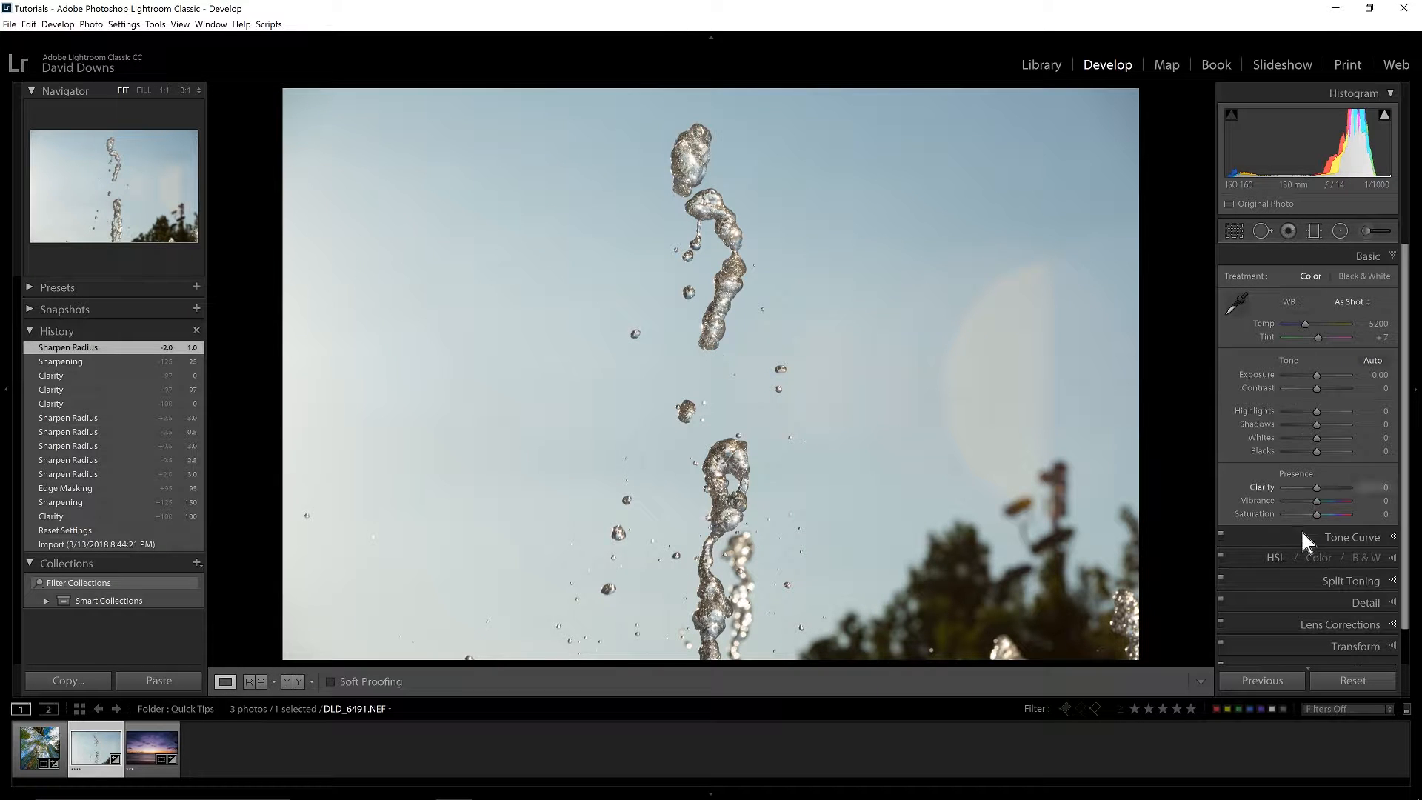
pyautogui.moveTo(1324, 490); pyautogui.dragTo(1352, 489)
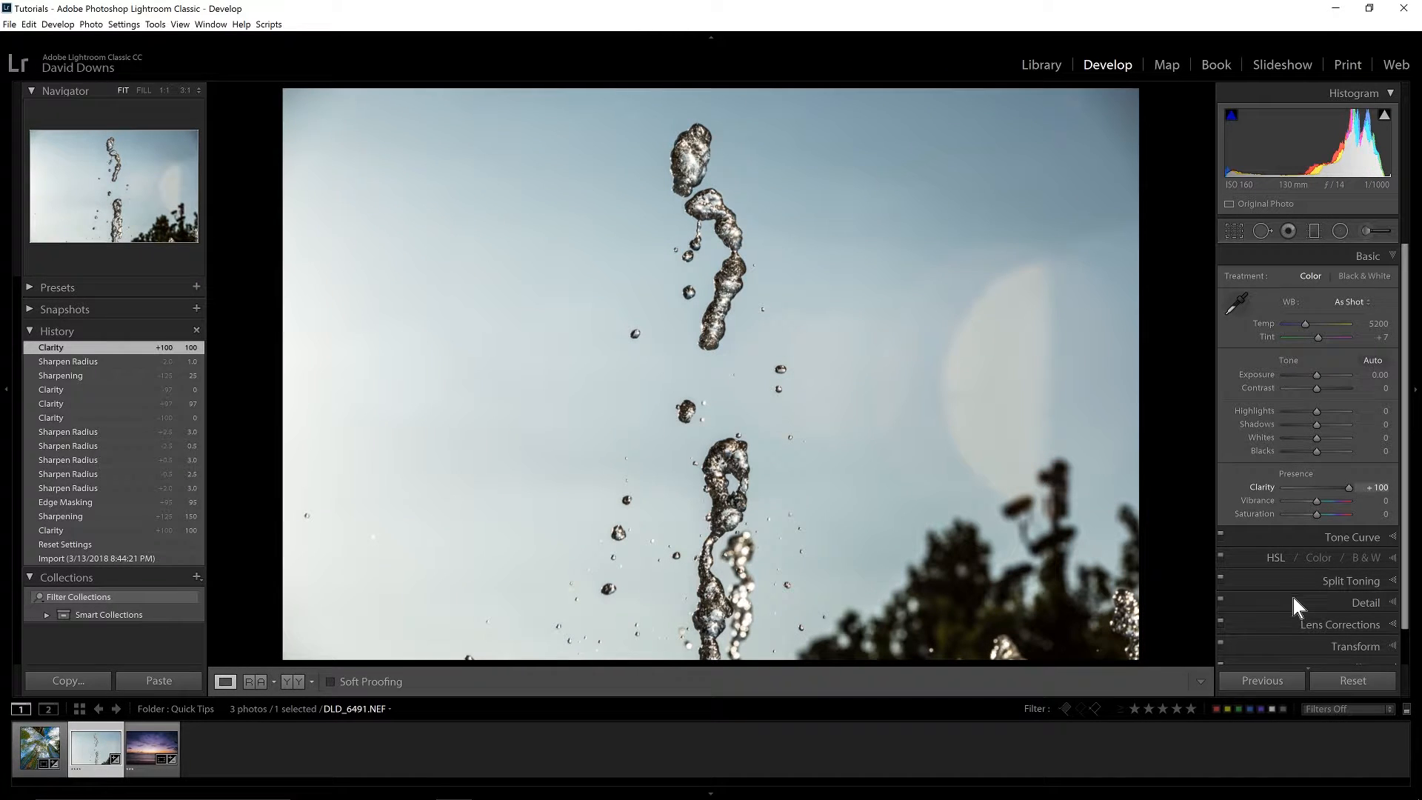
# Step: Set the sharpening Amount to 150 and Radius to 3.0, trying a Radius of 0.5 to compare the drop edges up close
pyautogui.click(1294, 603)
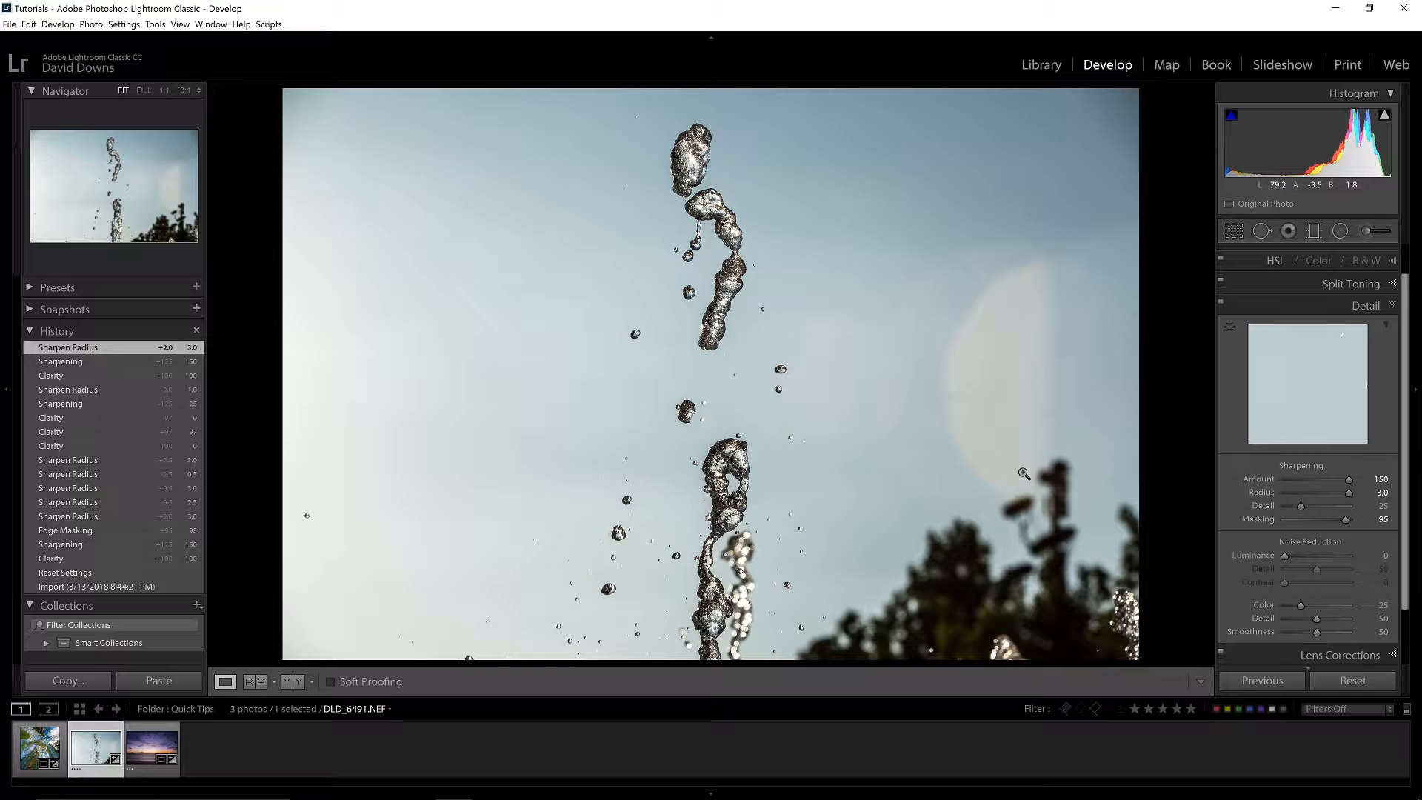
pyautogui.click(713, 442)
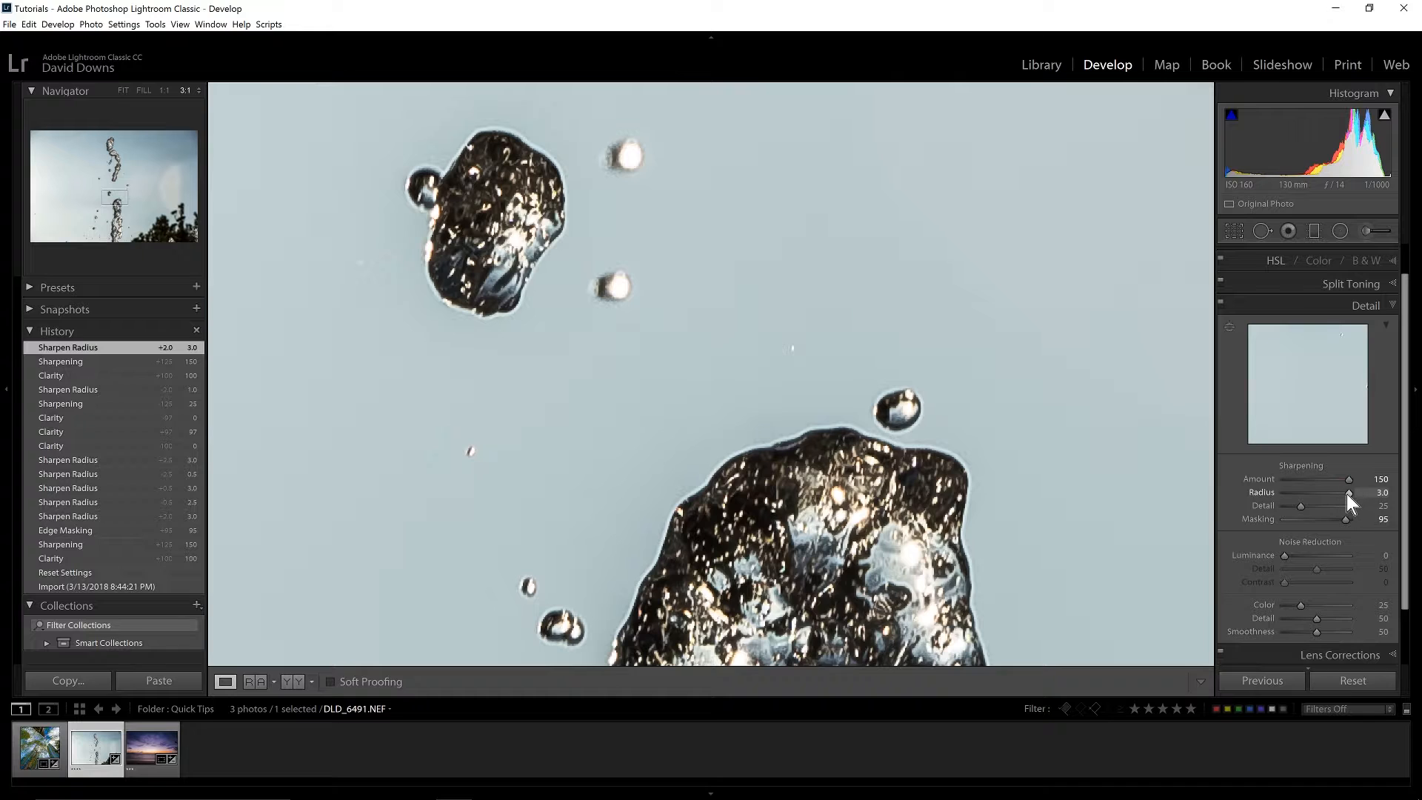
pyautogui.moveTo(1346, 494); pyautogui.dragTo(1262, 504)
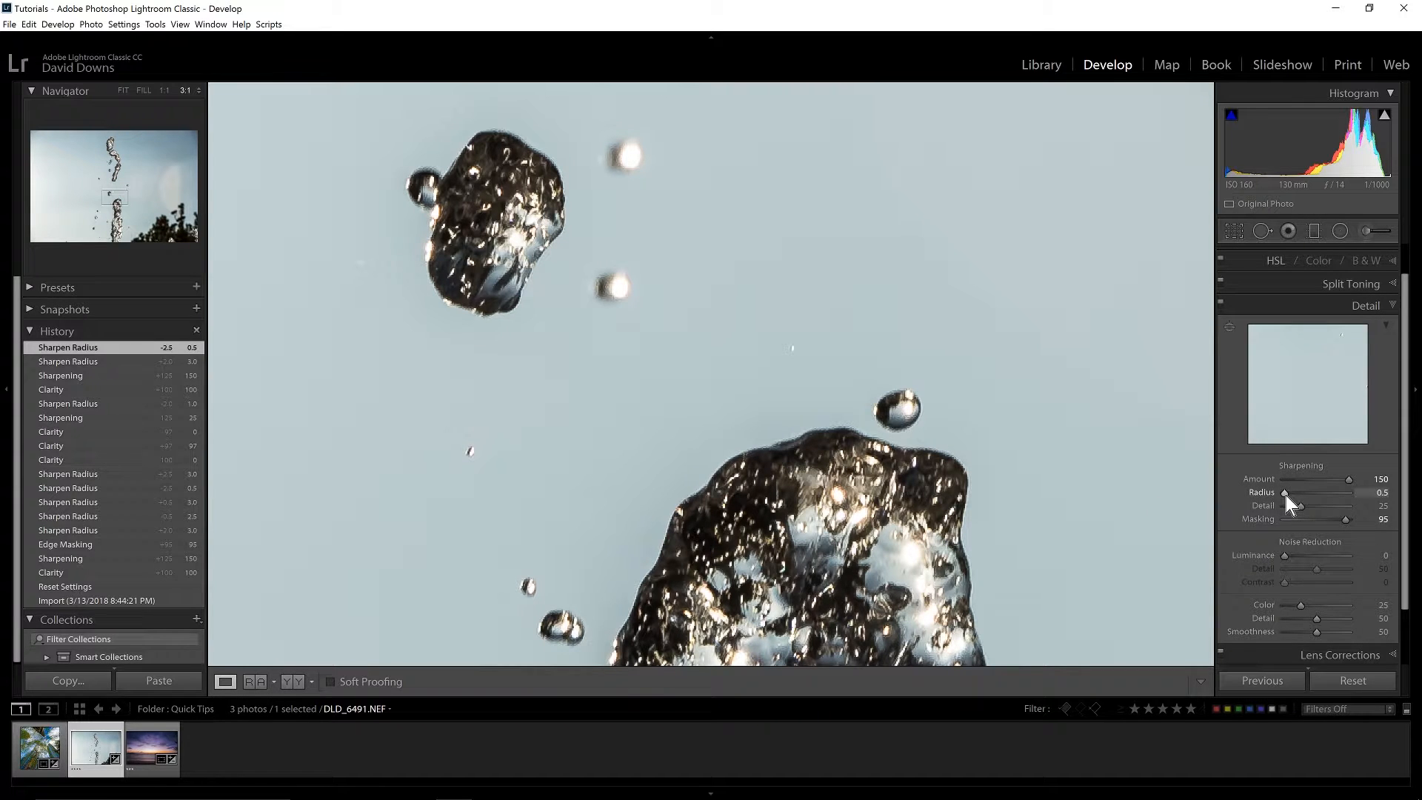
pyautogui.moveTo(1372, 494); pyautogui.dragTo(1368, 497)
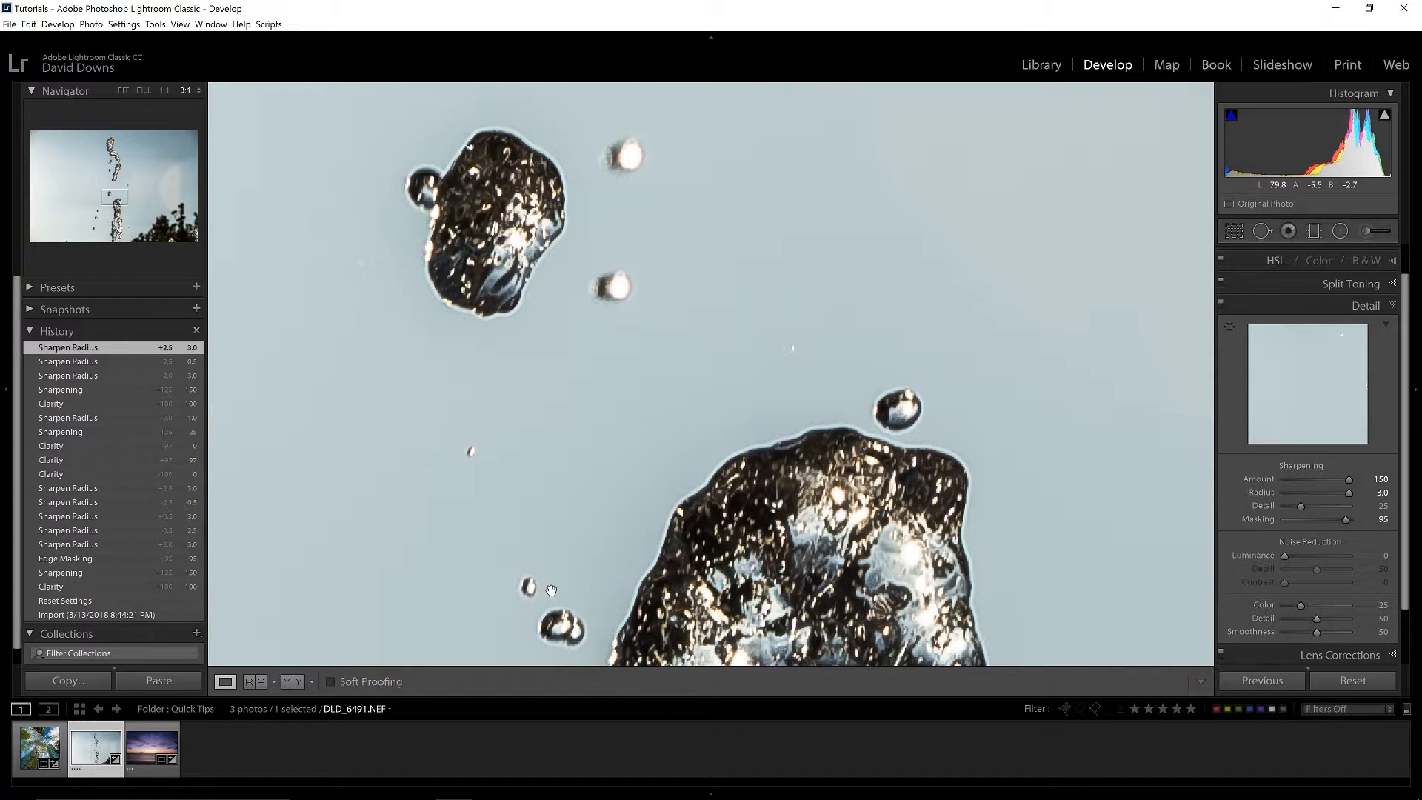
# Step: Switch to Photoshop and set the Clone Stamp blending mode to Normal for DLD_6491.NEF
pyautogui.moveTo(459, 796)
pyautogui.click(527, 786)
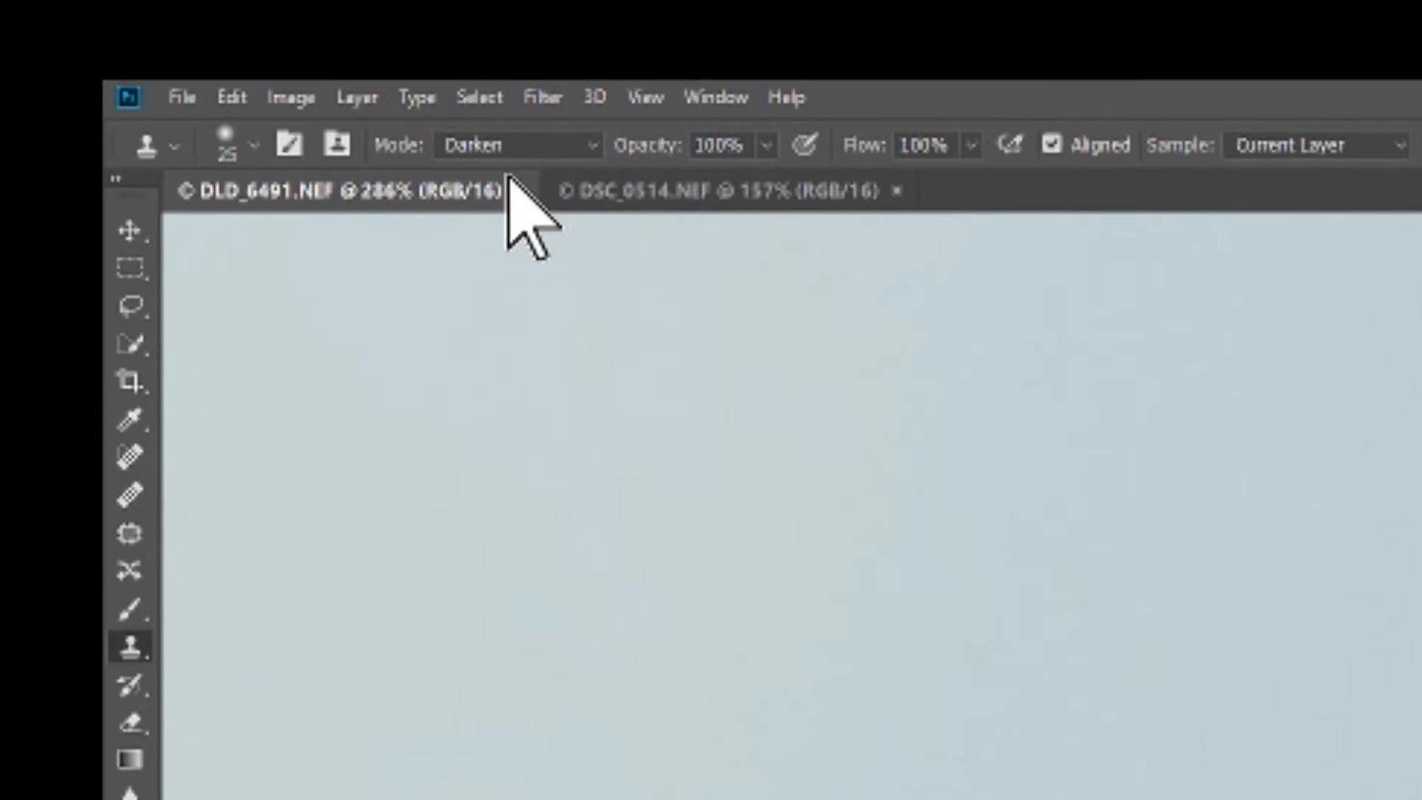
pyautogui.click(593, 145)
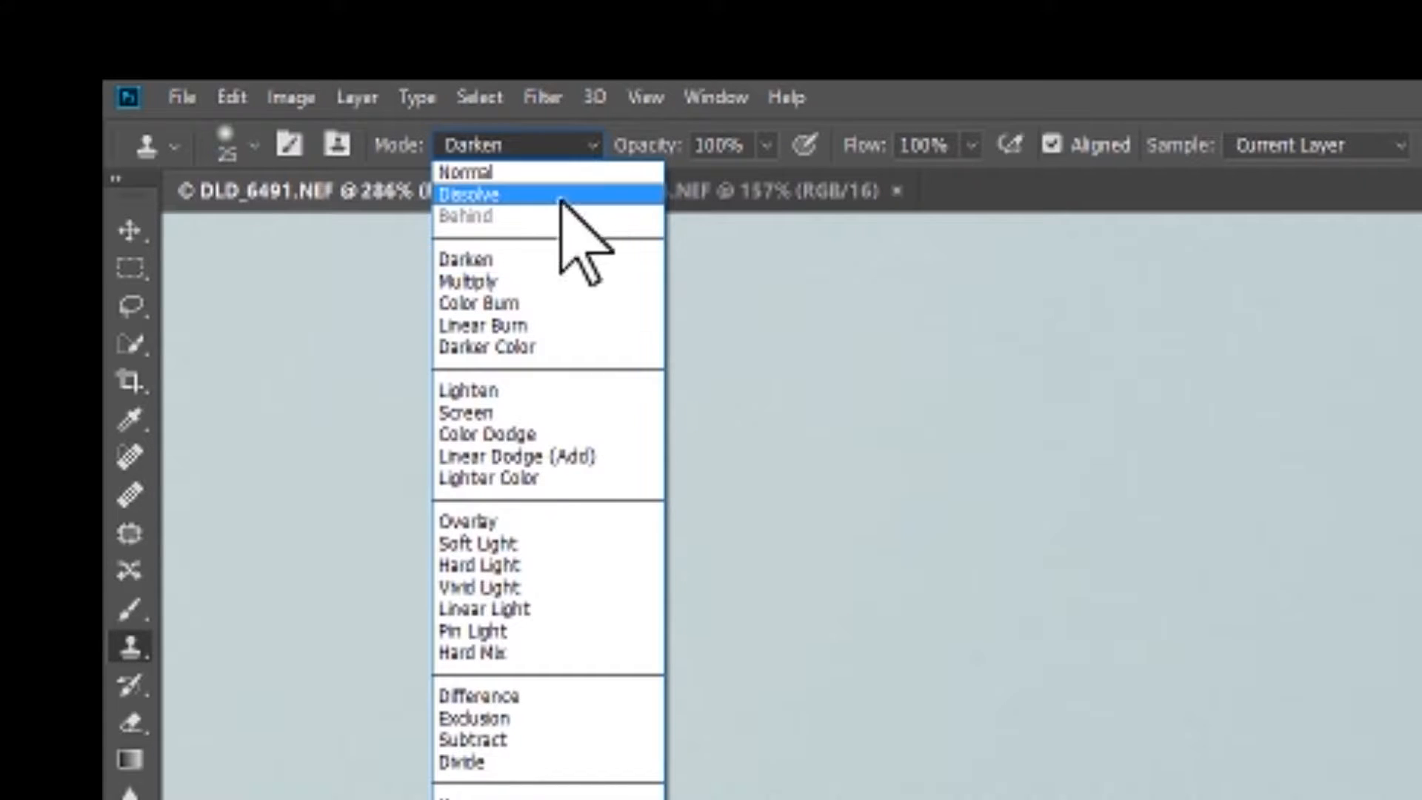
pyautogui.click(548, 171)
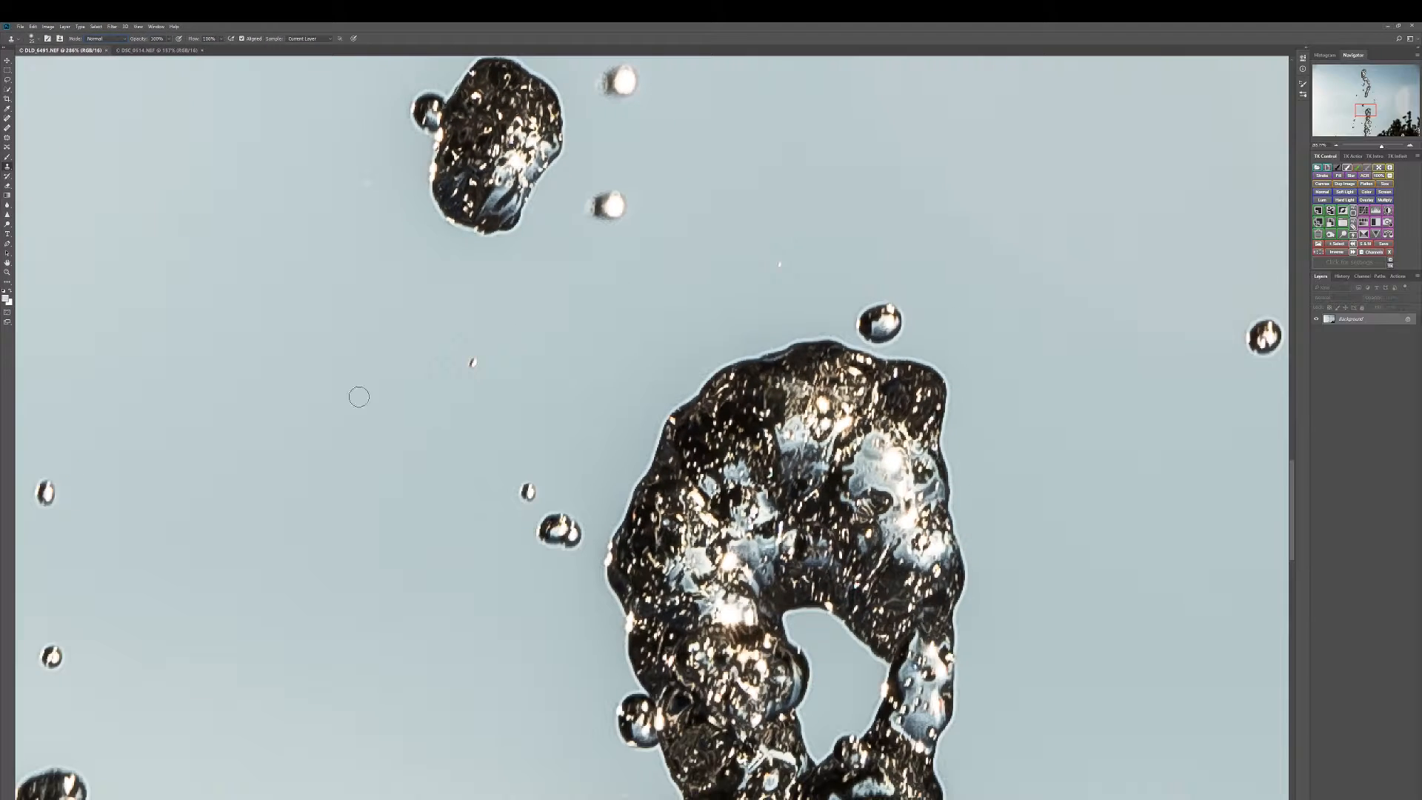
# Step: Clone clean sky over the tiny stray droplet, and try a stroke on the large drop's left edge and undo it
pyautogui.keyDown('alt'); pyautogui.click(450, 368); pyautogui.keyUp('alt')
pyautogui.click(472, 362)
pyautogui.moveTo(655, 454); pyautogui.dragTo(655, 470)
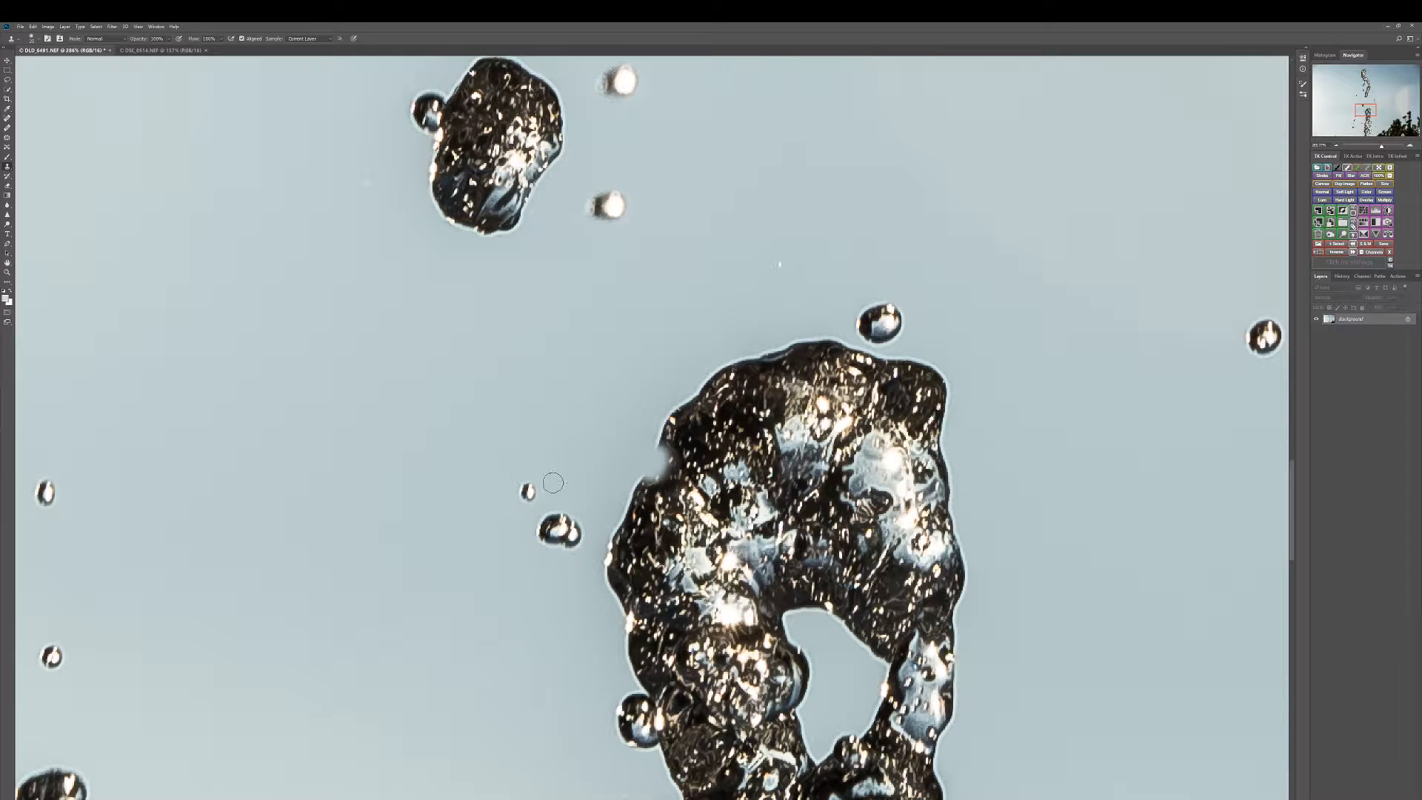
pyautogui.hotkey('ctrl', 'z')
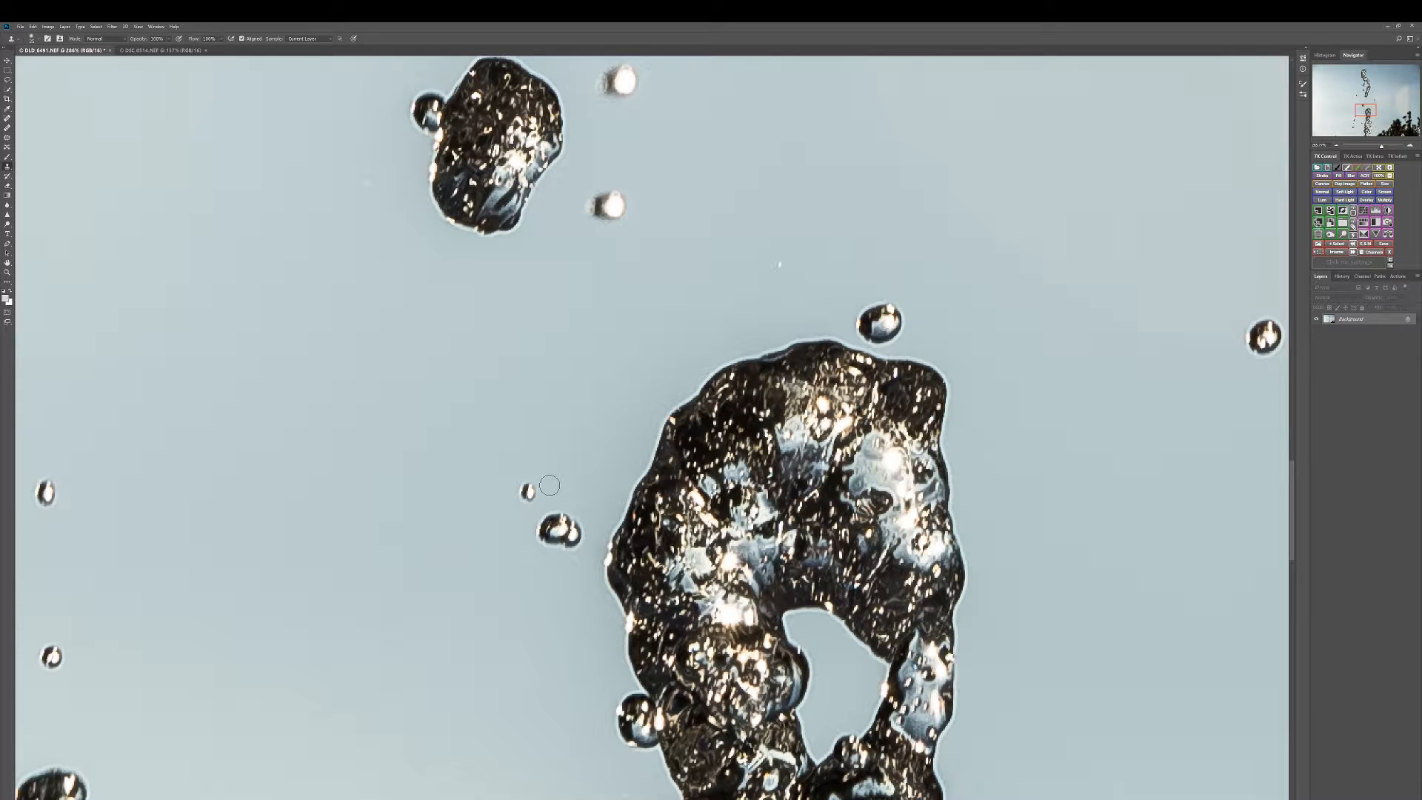
# Step: Set the Clone Stamp mode to Darken and clone sky over the white halo along the large drop's upper-left edge
pyautogui.click(123, 40)
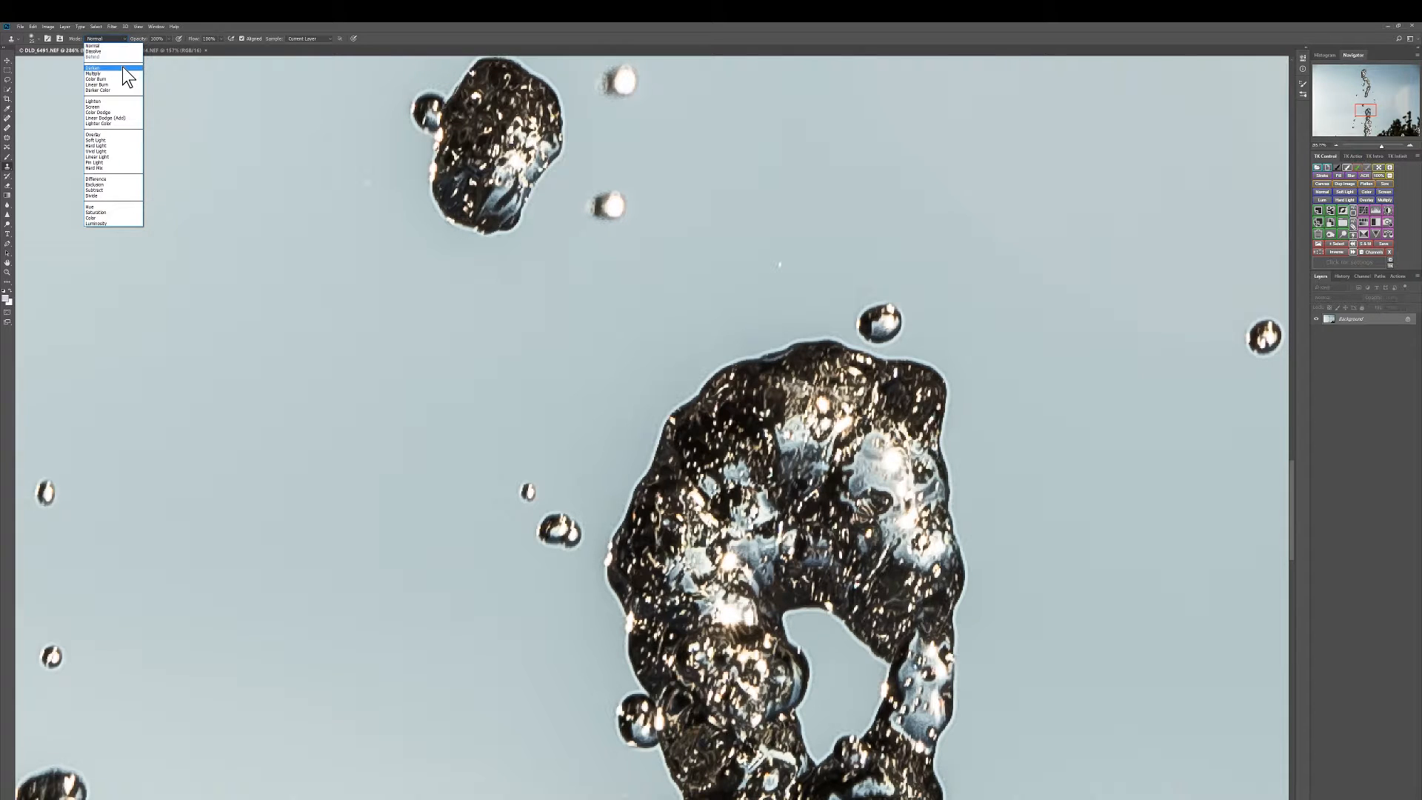
pyautogui.click(123, 68)
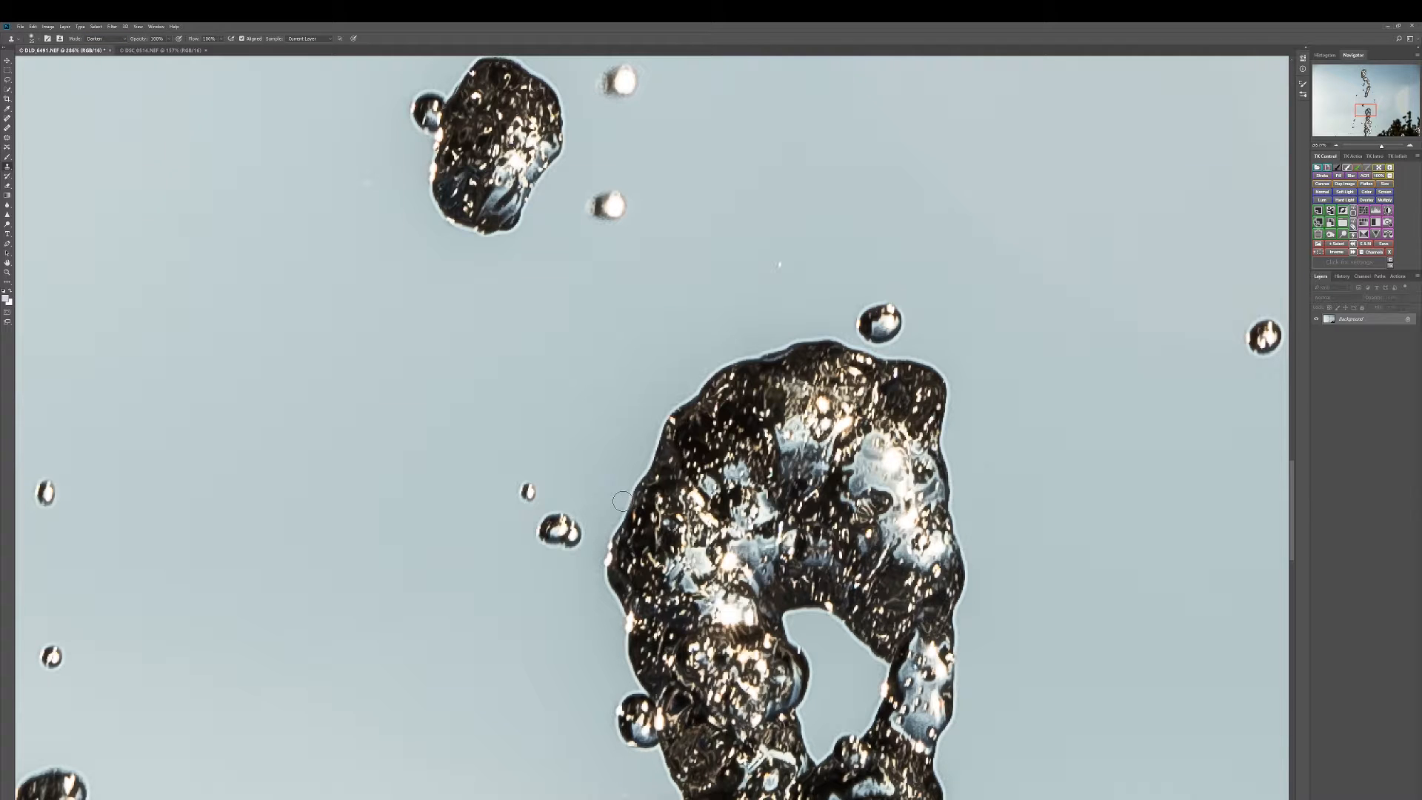
pyautogui.moveTo(621, 501)
pyautogui.mouseDown()
pyautogui.moveTo(633, 473)
pyautogui.moveTo(617, 518)
pyautogui.mouseUp()
pyautogui.moveTo(647, 458)
pyautogui.mouseDown()
pyautogui.moveTo(619, 505)
pyautogui.moveTo(654, 433)
pyautogui.mouseUp()
pyautogui.moveTo(702, 382)
pyautogui.mouseDown()
pyautogui.moveTo(655, 412)
pyautogui.moveTo(640, 466)
pyautogui.mouseUp()
pyautogui.moveTo(614, 516); pyautogui.dragTo(620, 502)
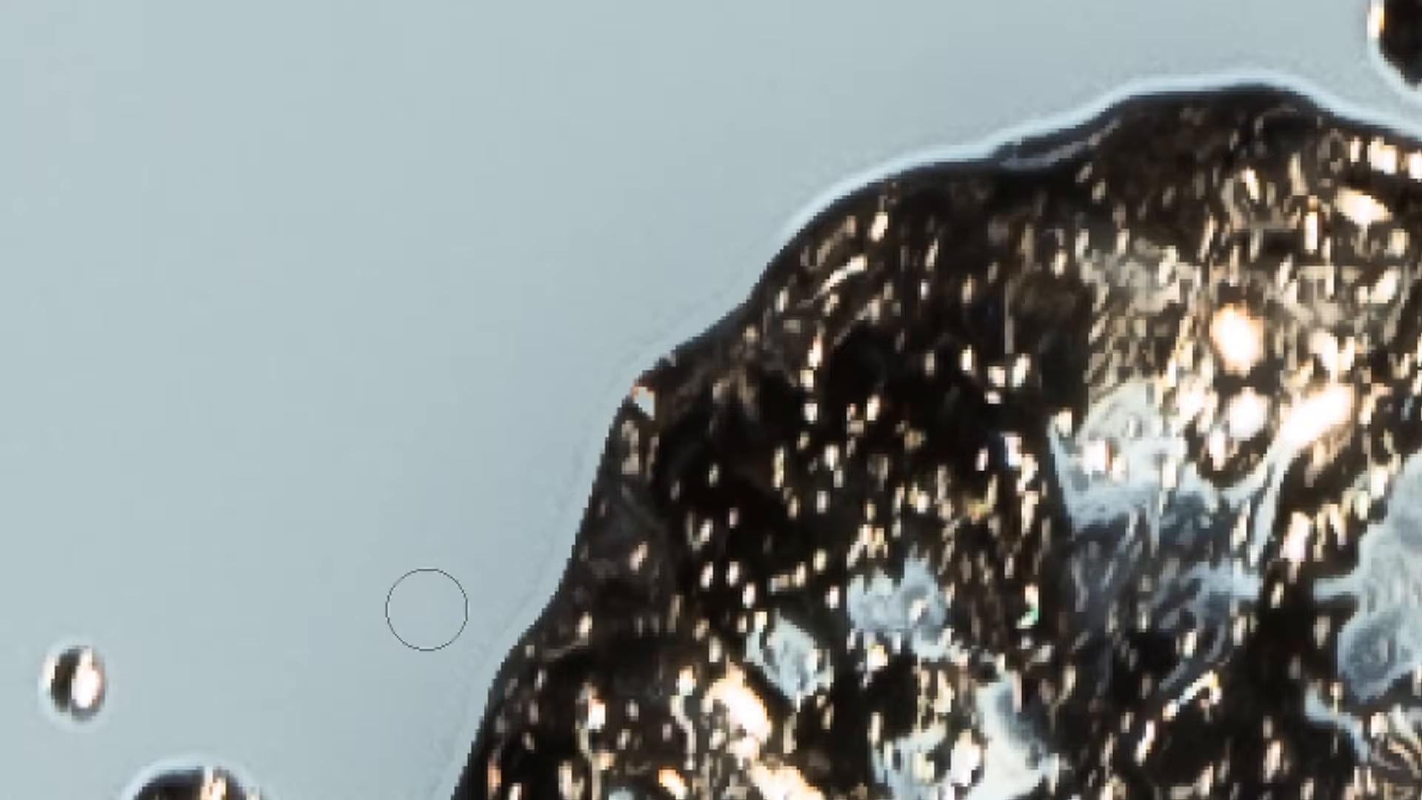
# Step: Reduce the Clone Stamp brush size to work on the remaining halo along the large drop's edge
pyautogui.press('[')
pyautogui.press('[')
pyautogui.press('[')
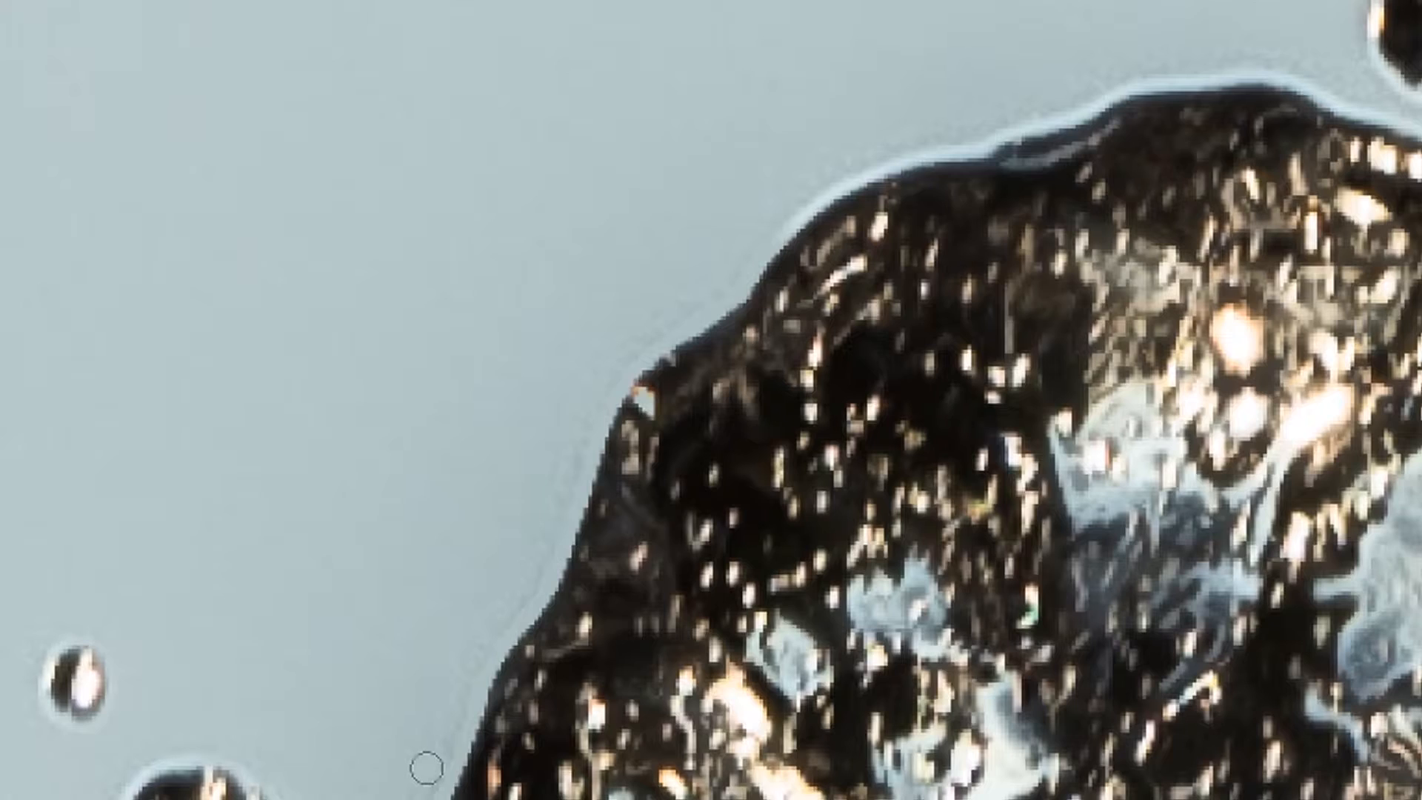